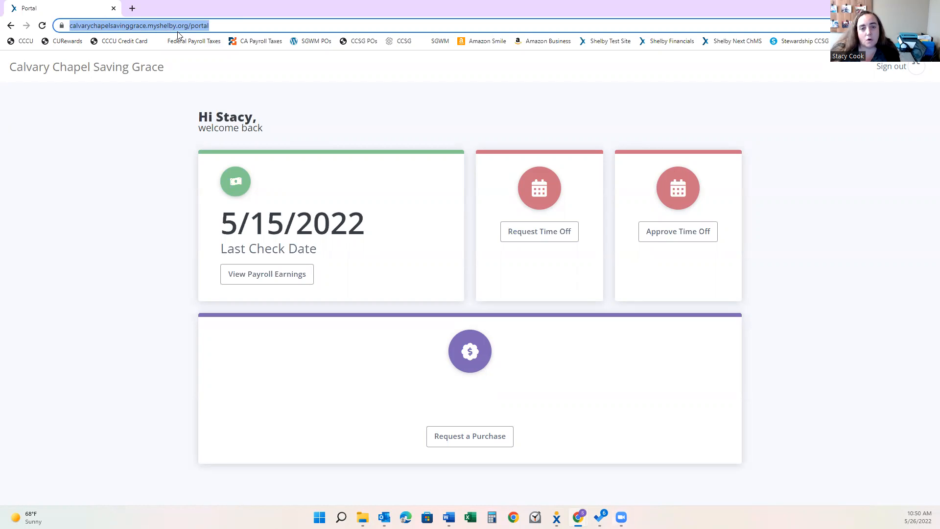
# Open the purchasing requests from the portal home page and start a new purchase request.
pyautogui.click(222, 23)
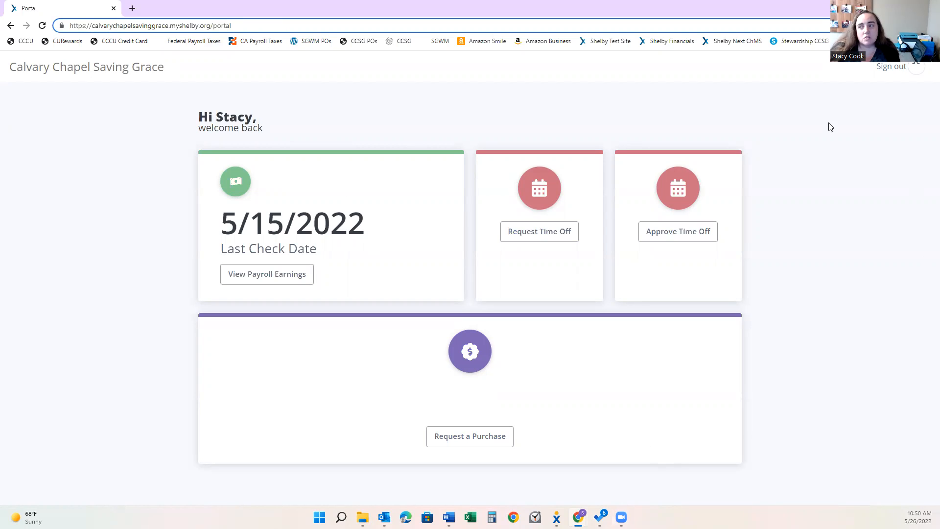
pyautogui.click(468, 443)
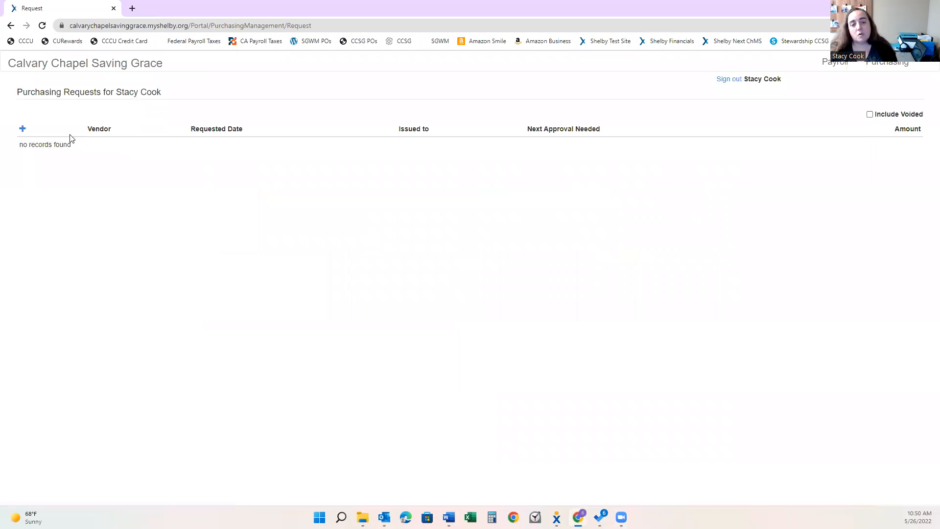
pyautogui.click(22, 131)
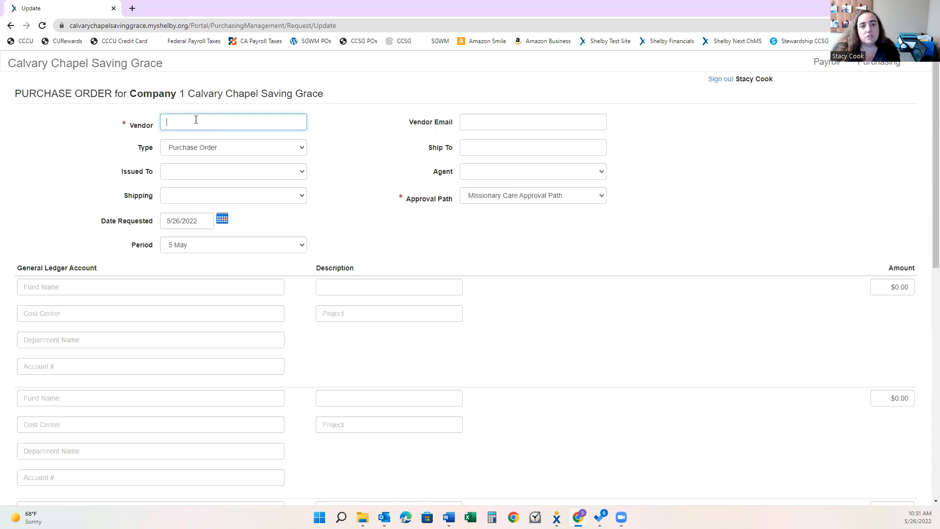
# Look up the requester by last name and select their own record as the vendor.
pyautogui.write('Cook')
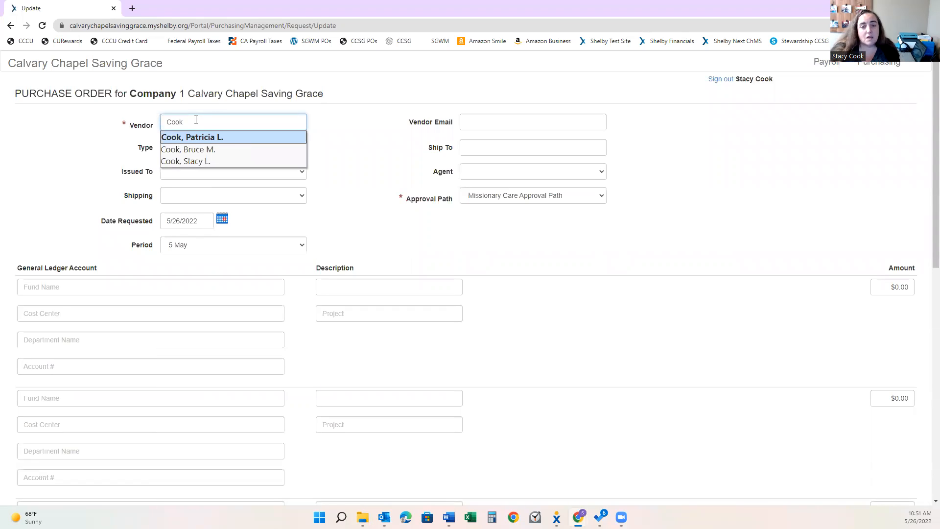
pyautogui.press('Down')
pyautogui.press('Down')
pyautogui.click(193, 160)
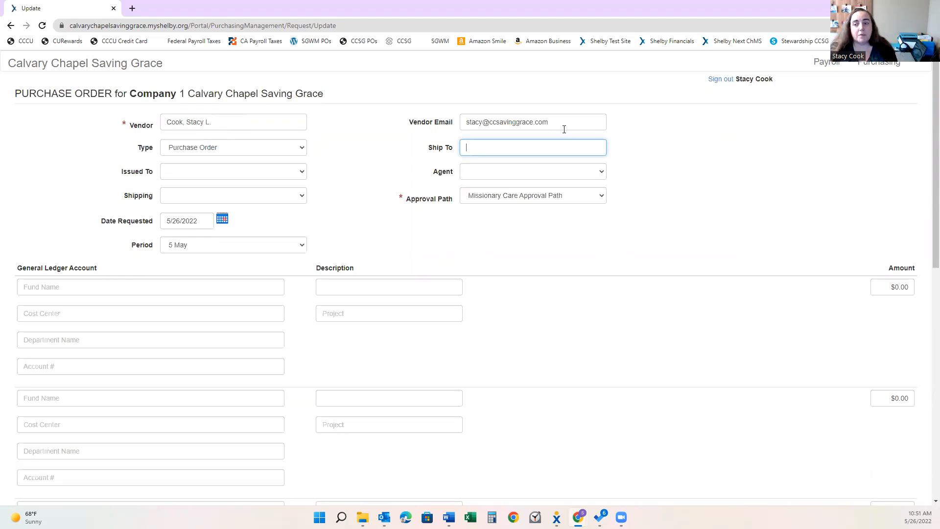
# Set the request type to Check Request and the approval path to Ministry Approval Path.
pyautogui.click(237, 149)
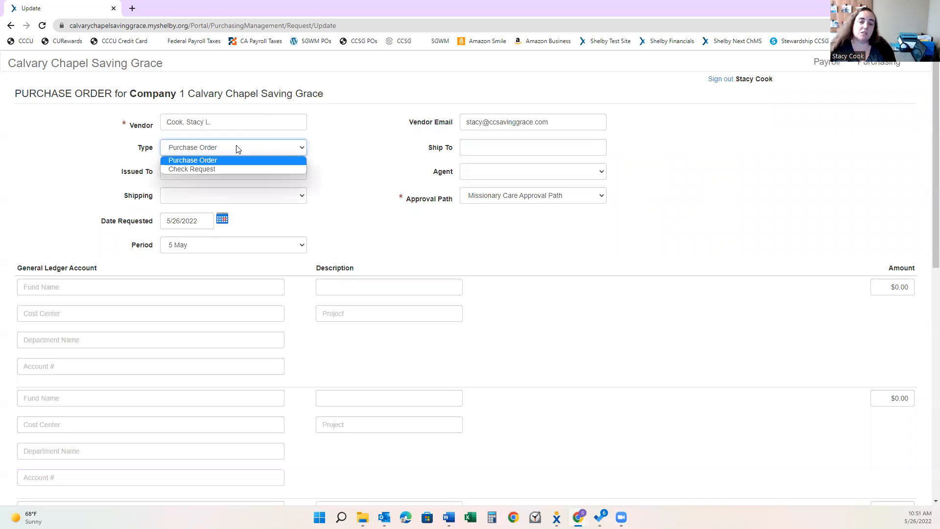
pyautogui.click(200, 170)
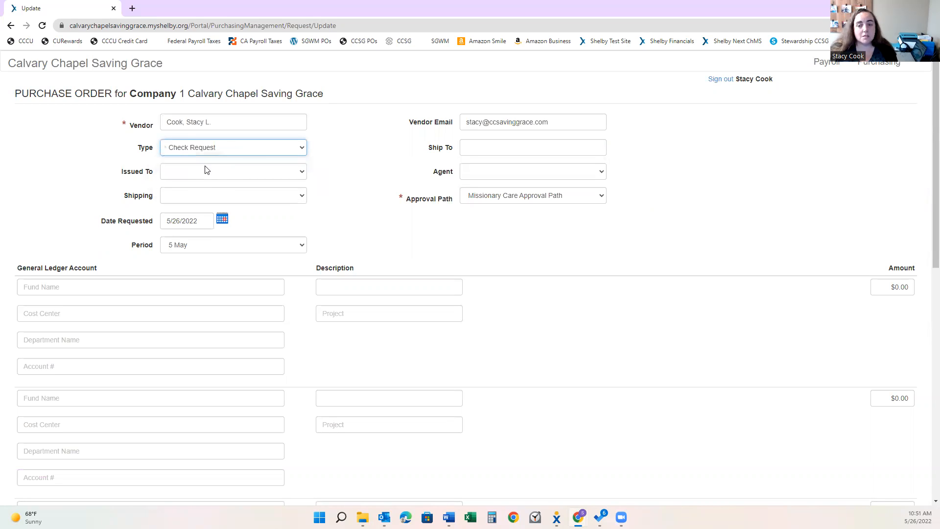
pyautogui.click(502, 144)
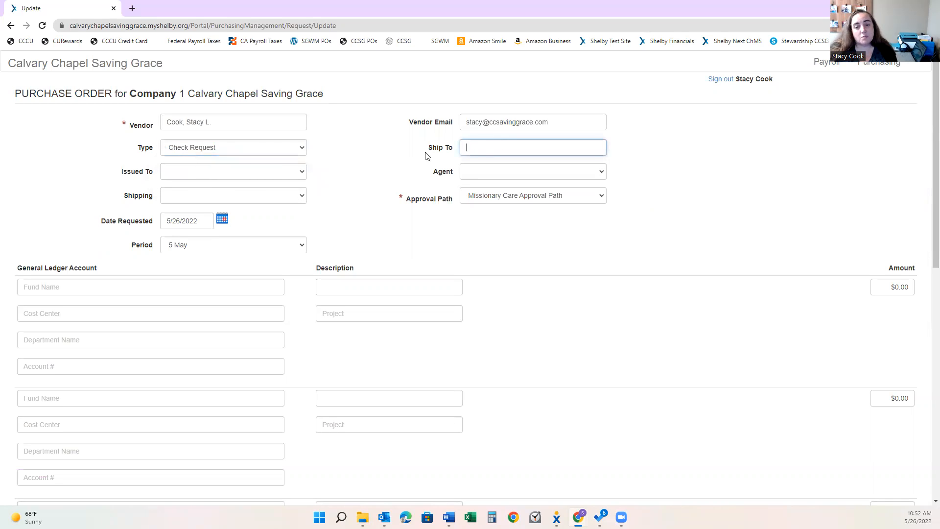
pyautogui.click(228, 173)
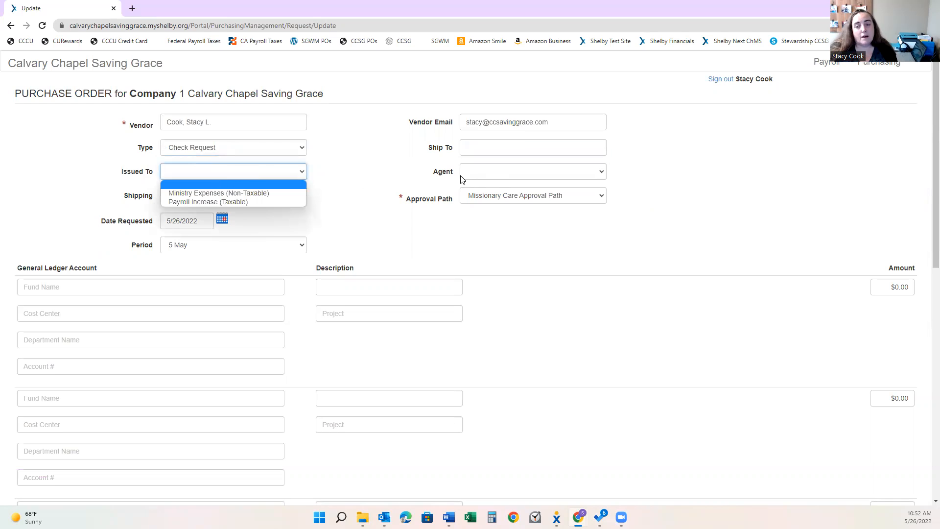
pyautogui.click(541, 144)
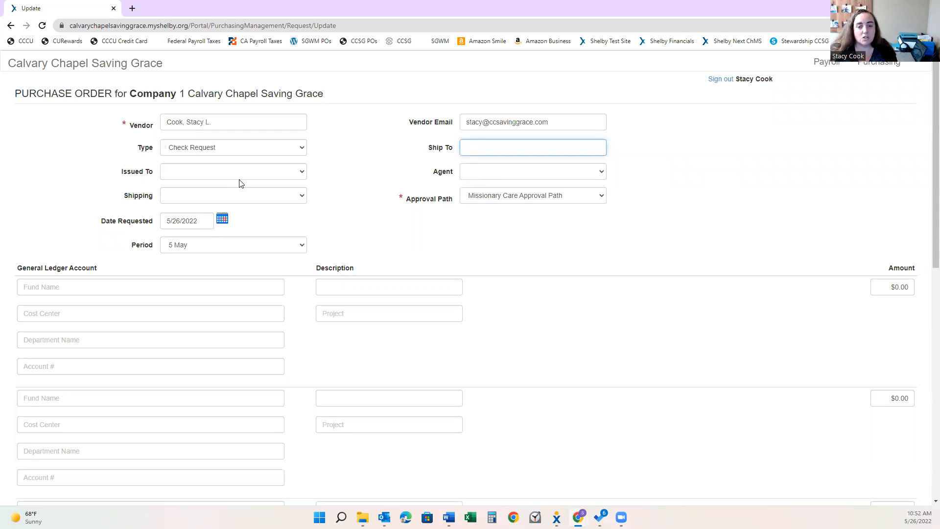
pyautogui.click(520, 199)
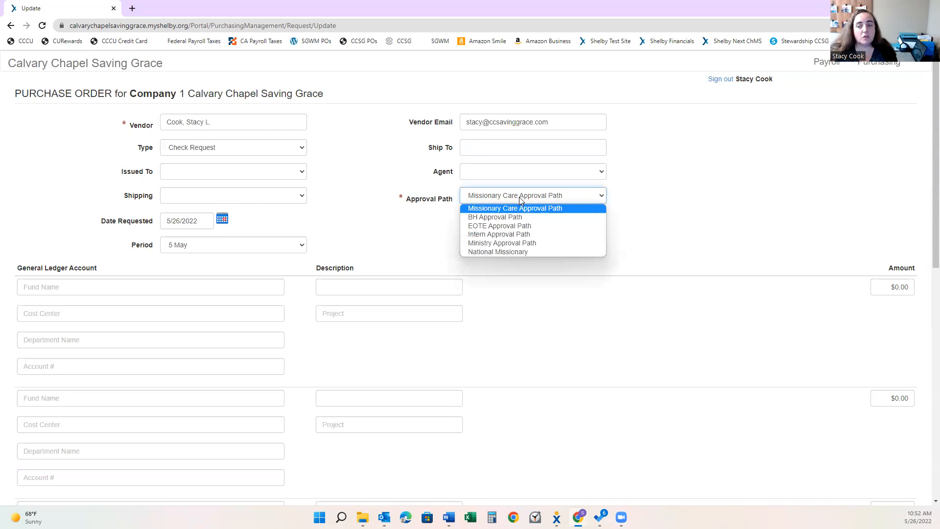
pyautogui.click(513, 245)
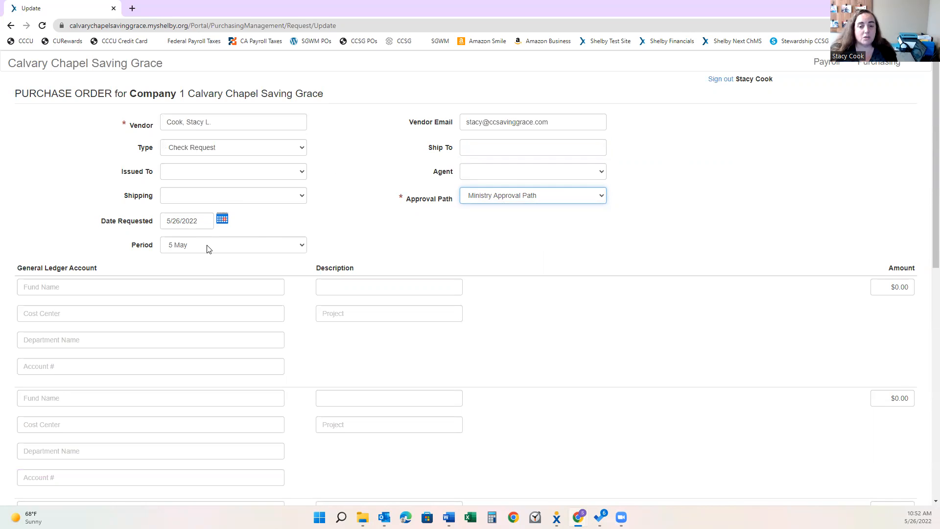
# Set the fund of the first general ledger line to 10 CCSG Church Fund.
pyautogui.scroll(-3, 207, 246)
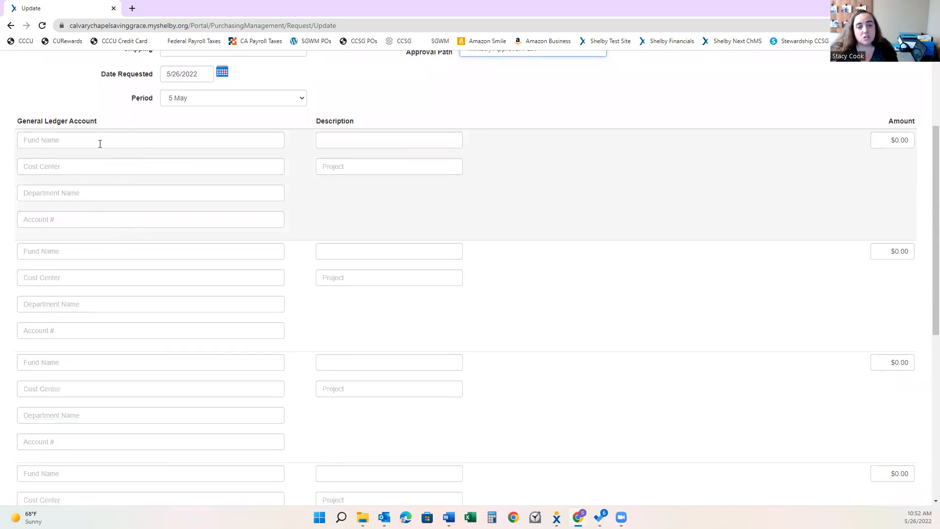
pyautogui.click(97, 139)
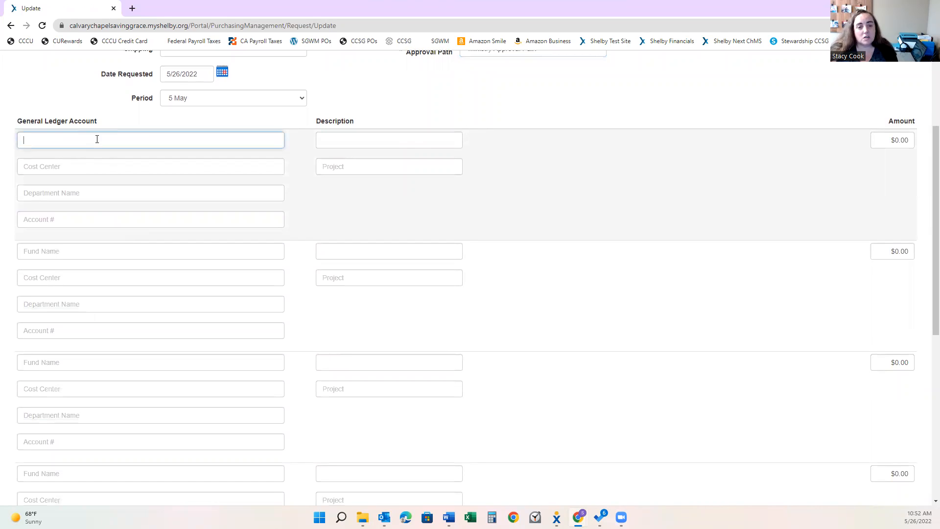
pyautogui.write('1')
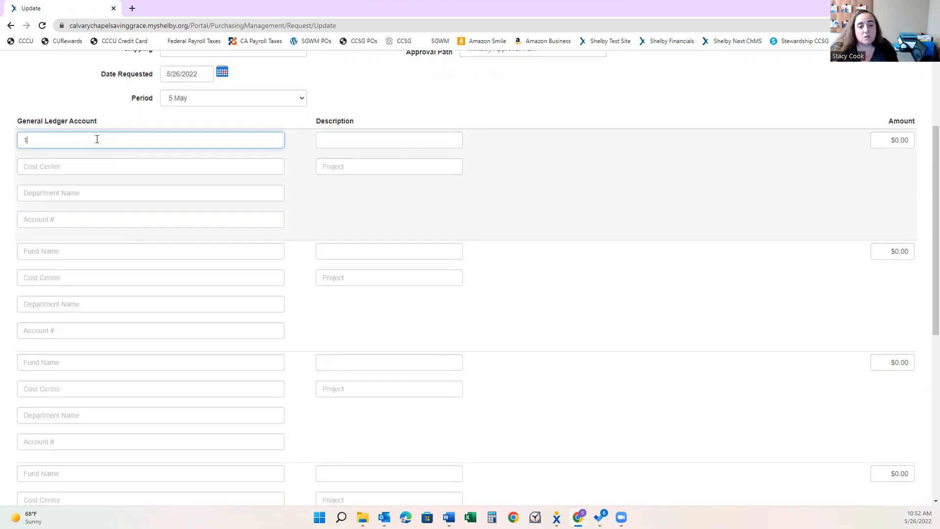
pyautogui.write('0')
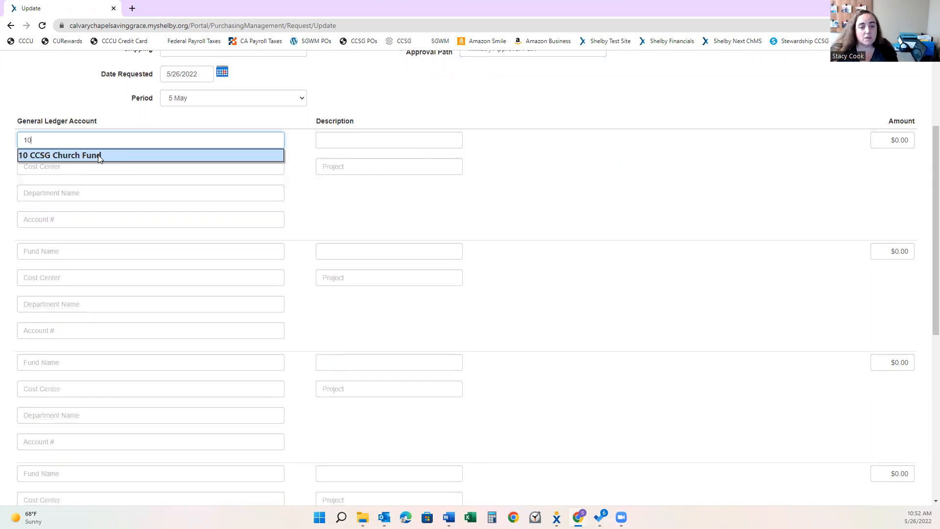
pyautogui.click(98, 154)
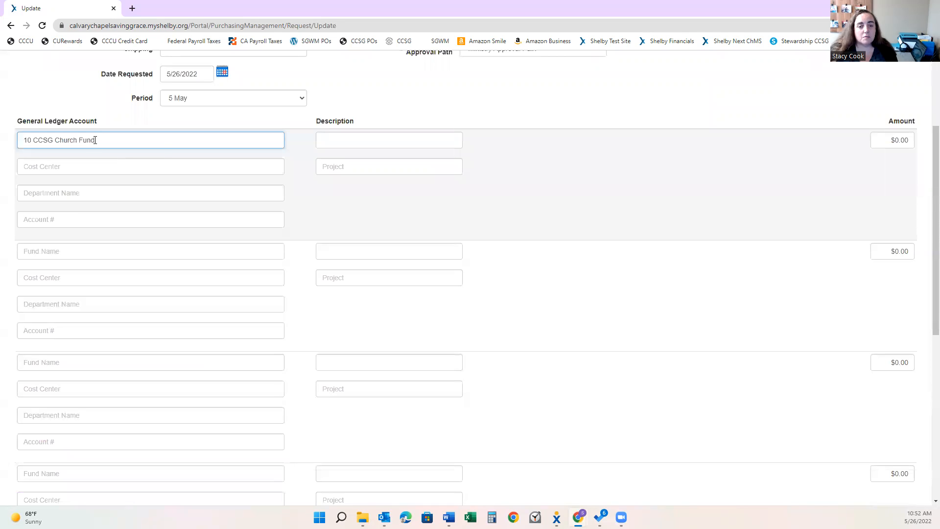
# Set the first line's cost center to 0 General Fund and its department to 80 Children's Ministry.
pyautogui.click(85, 166)
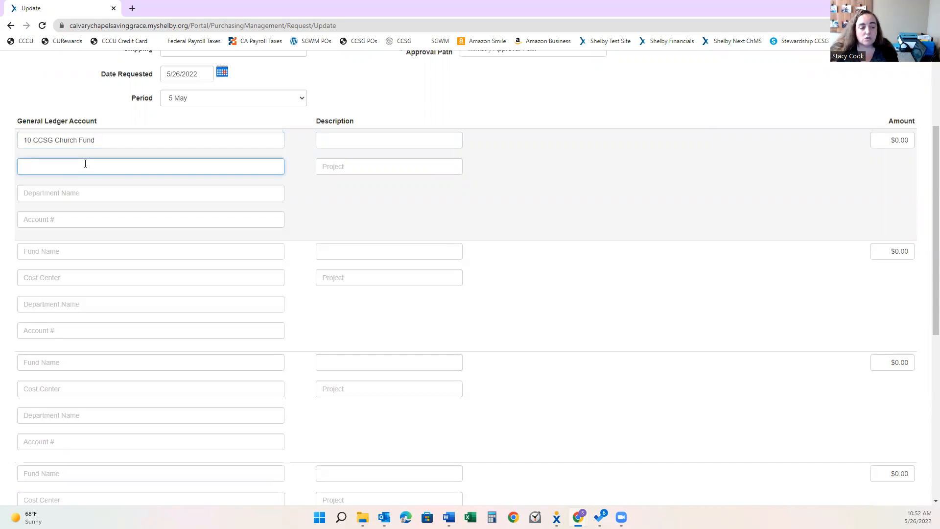
pyautogui.write('0')
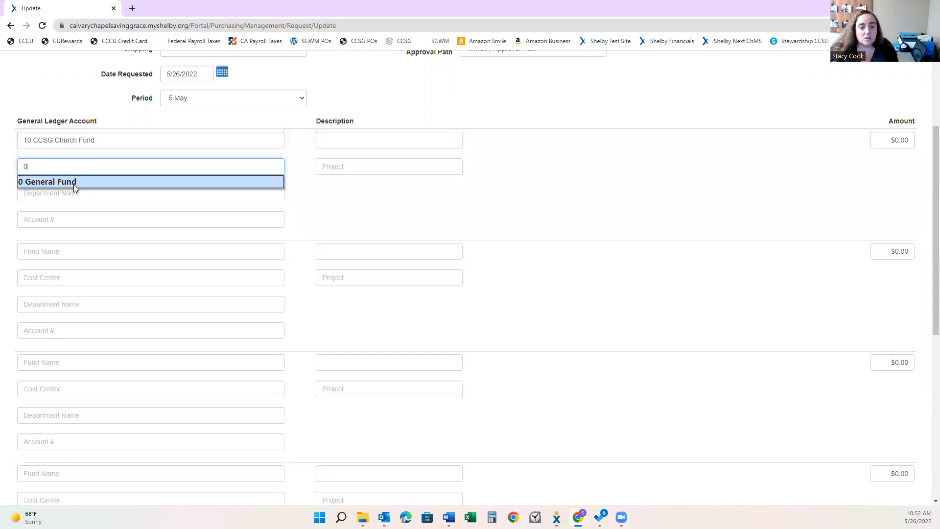
pyautogui.click(73, 183)
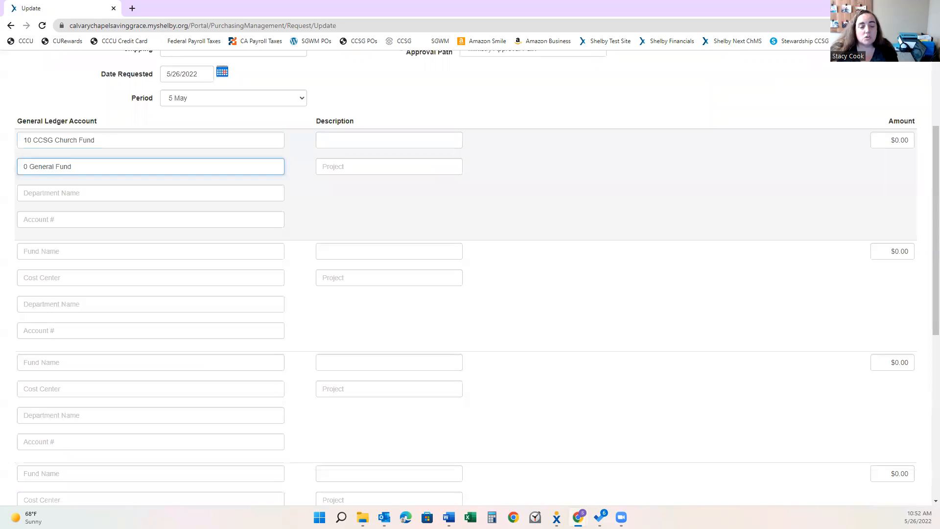
pyautogui.click(59, 193)
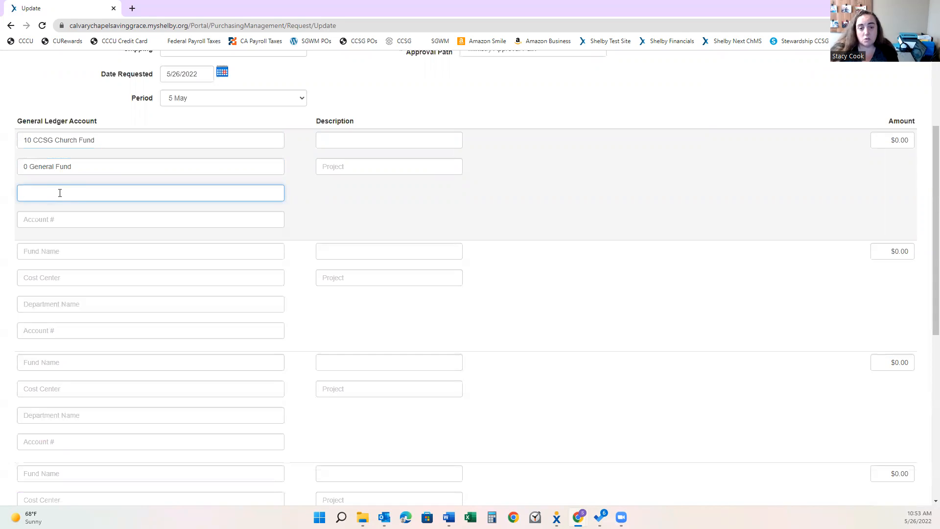
pyautogui.write('80')
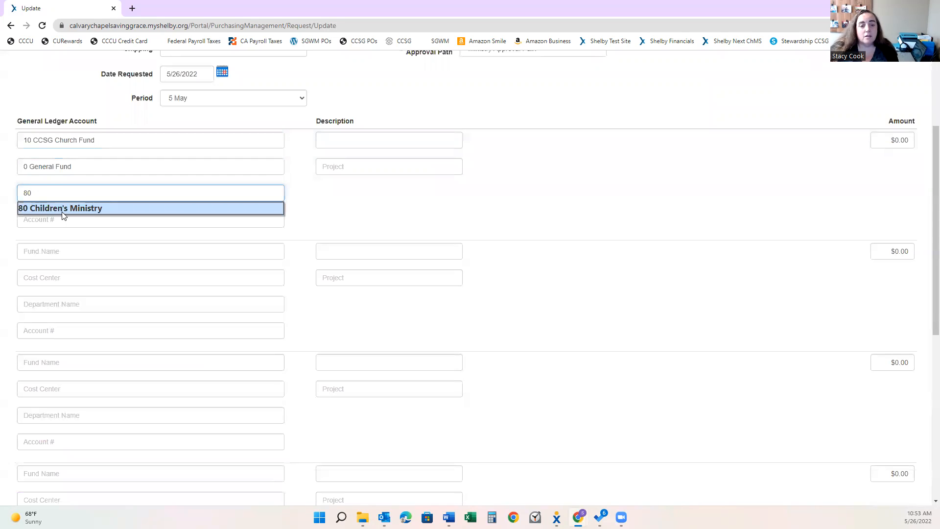
pyautogui.click(66, 210)
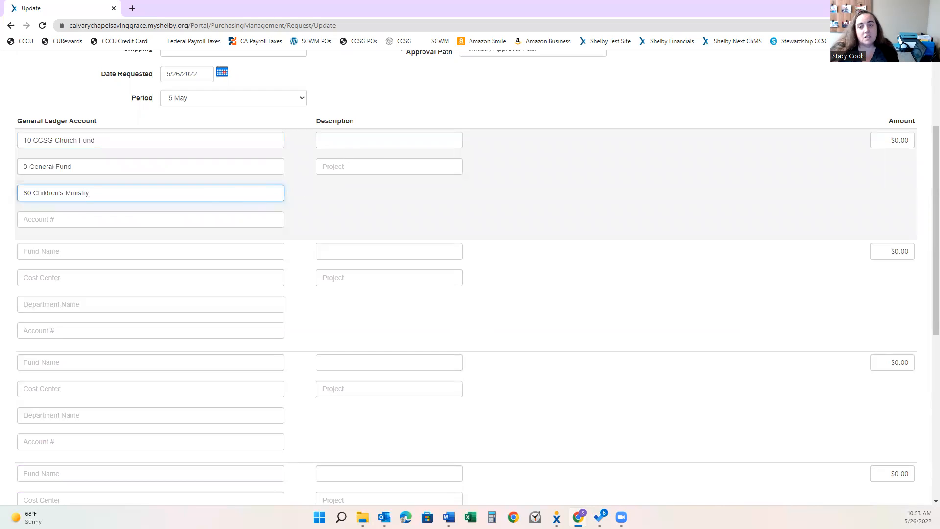
# Describe the first line as Snacks and enter an amount of 1.00.
pyautogui.click(364, 137)
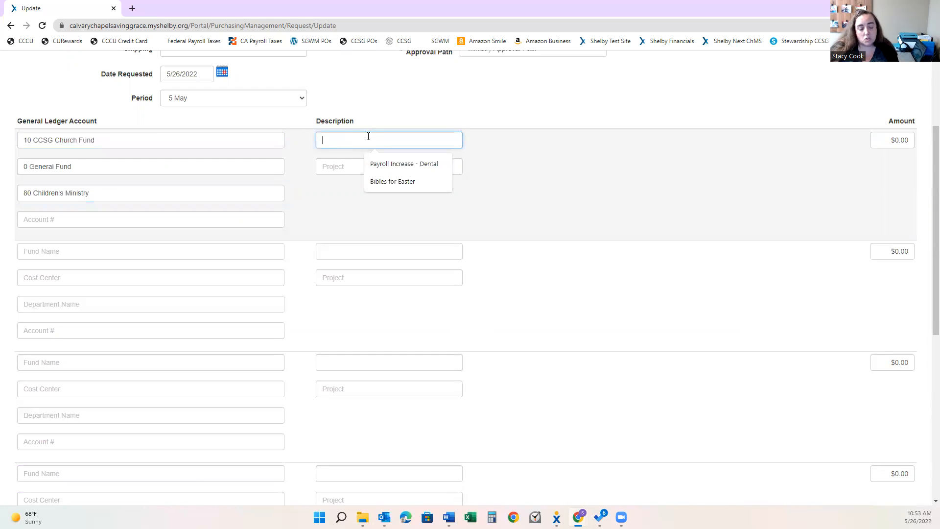
pyautogui.write('Snack')
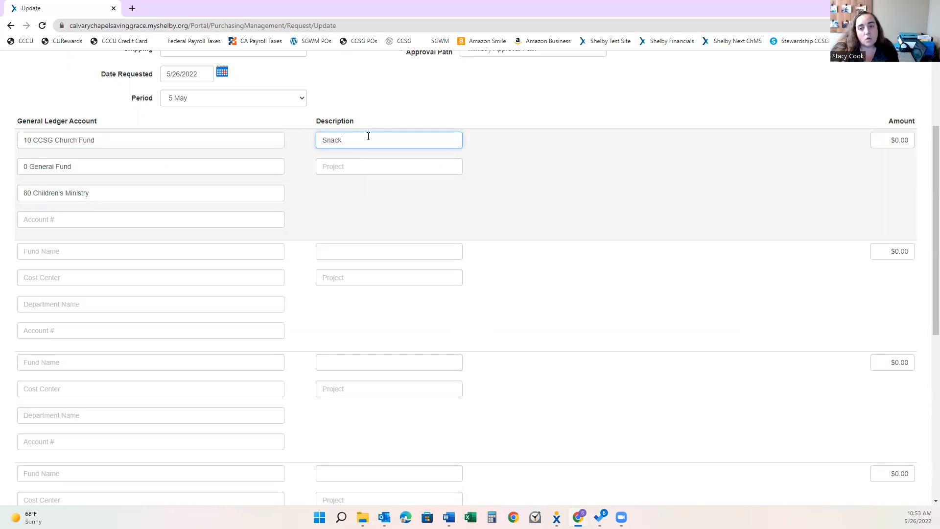
pyautogui.write('s')
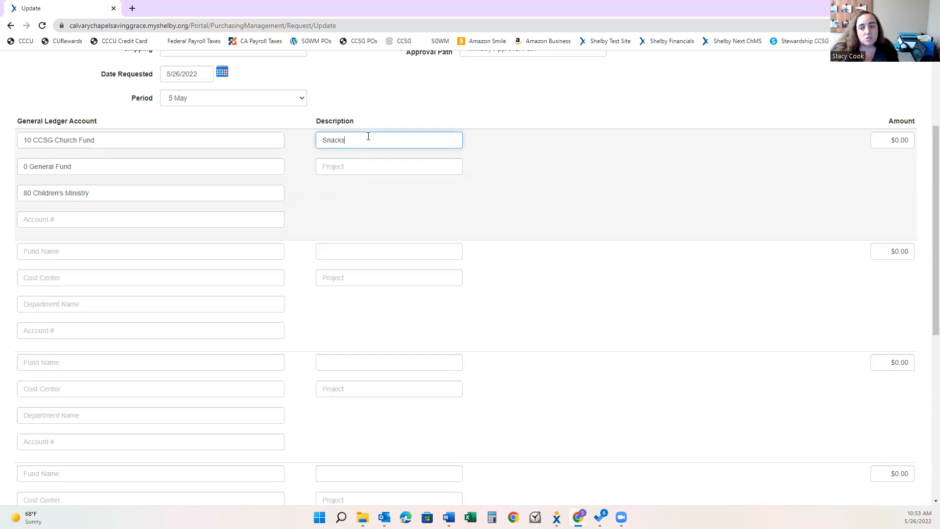
pyautogui.press('Tab')
pyautogui.press('Tab')
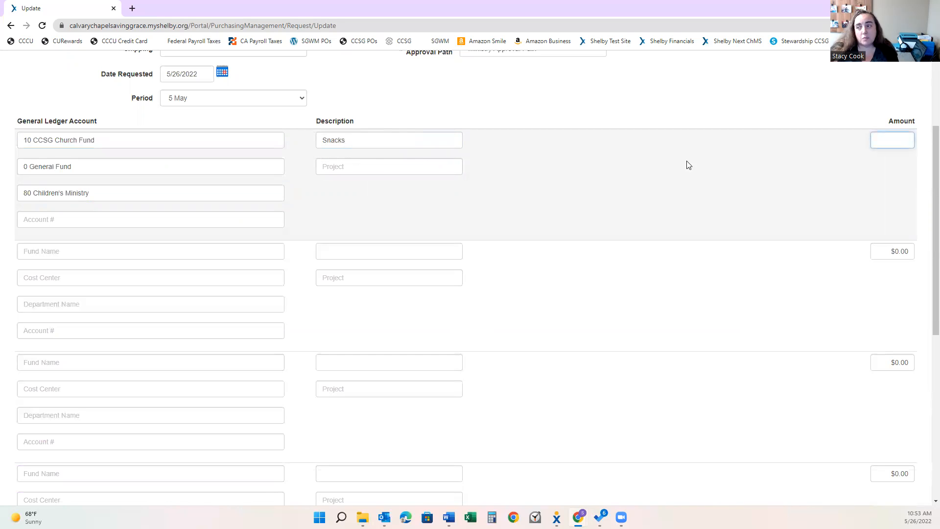
pyautogui.write('1.00')
# Review the request form and the note and file options for a new attachment, without adding one.
pyautogui.scroll(-5, 888, 143)
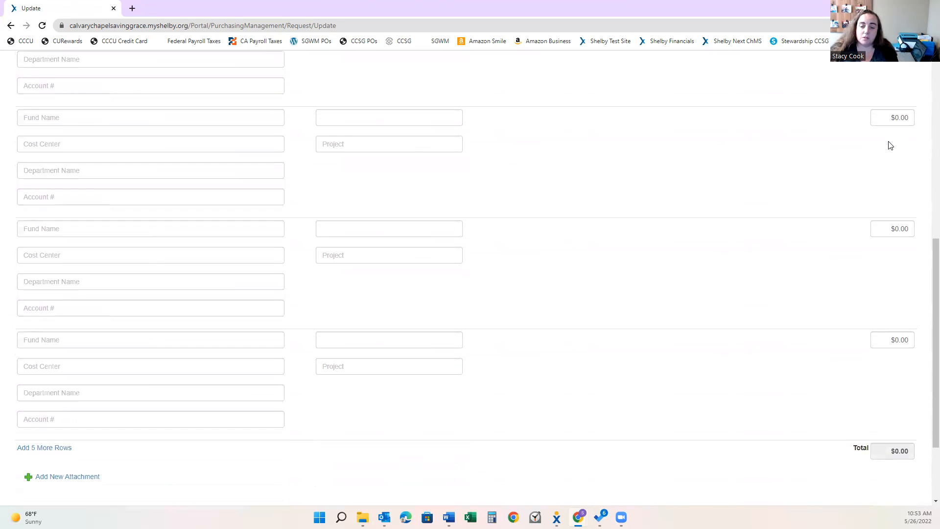
pyautogui.scroll(3, 524, 105)
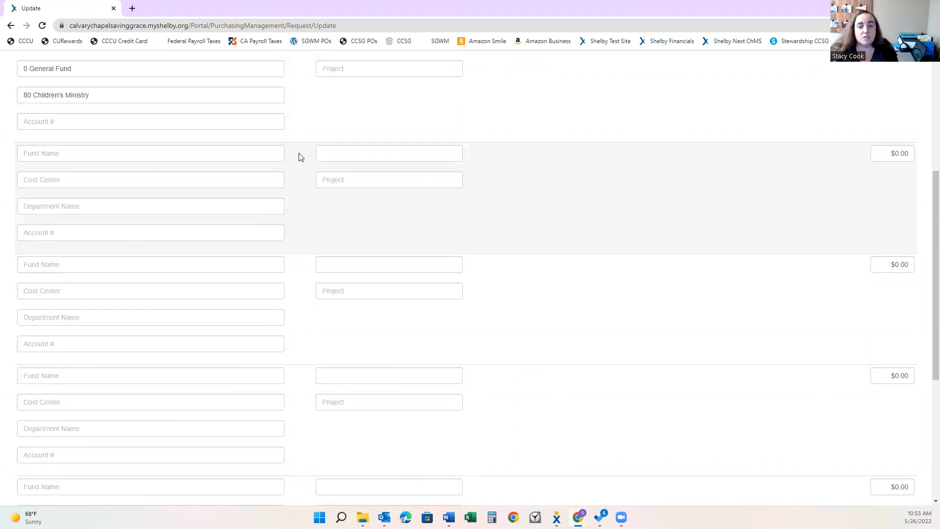
pyautogui.scroll(4, 300, 156)
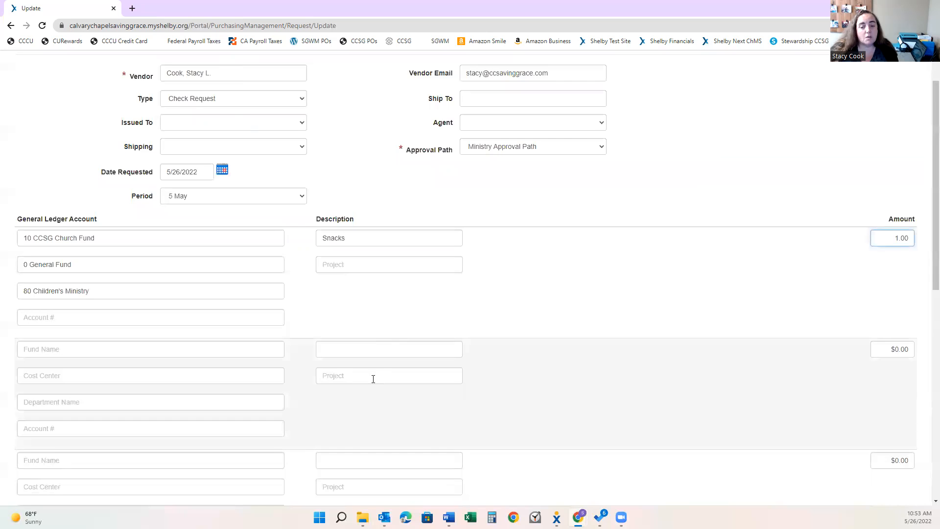
pyautogui.scroll(-8, 373, 379)
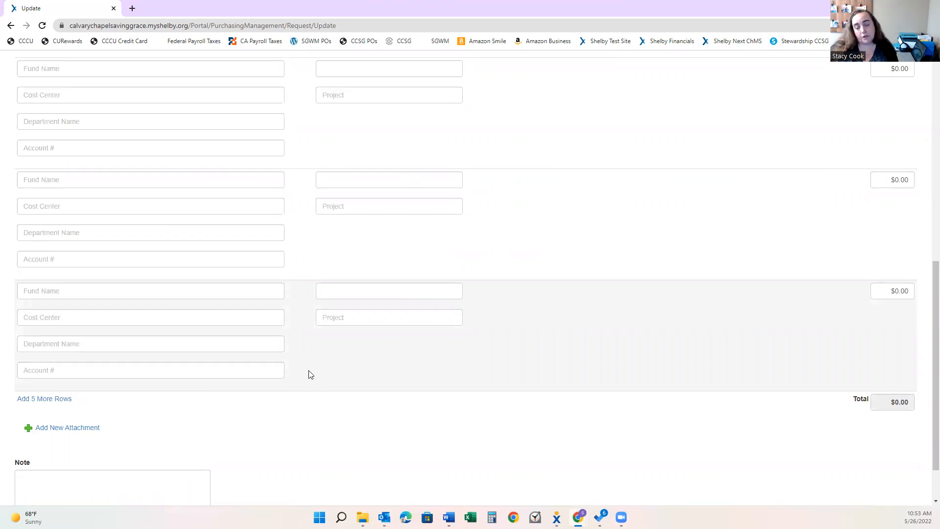
pyautogui.scroll(-1, 131, 397)
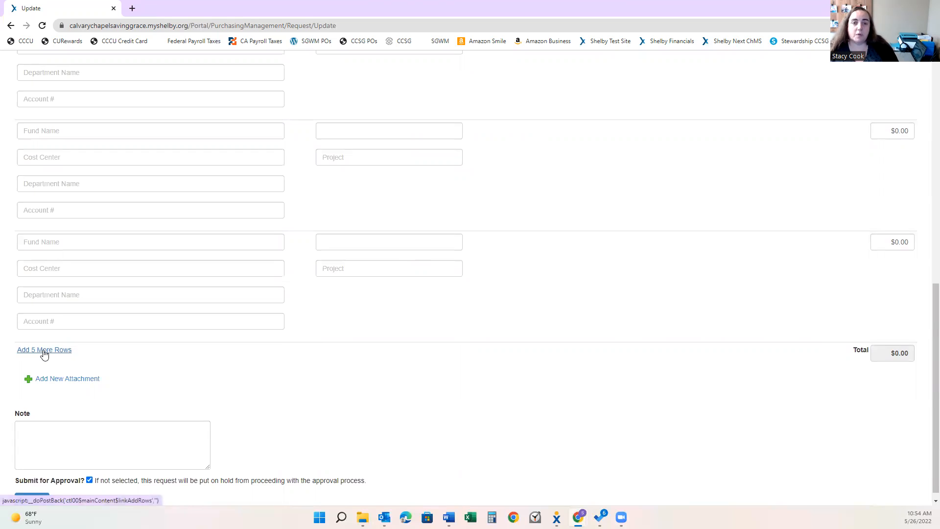
pyautogui.click(61, 380)
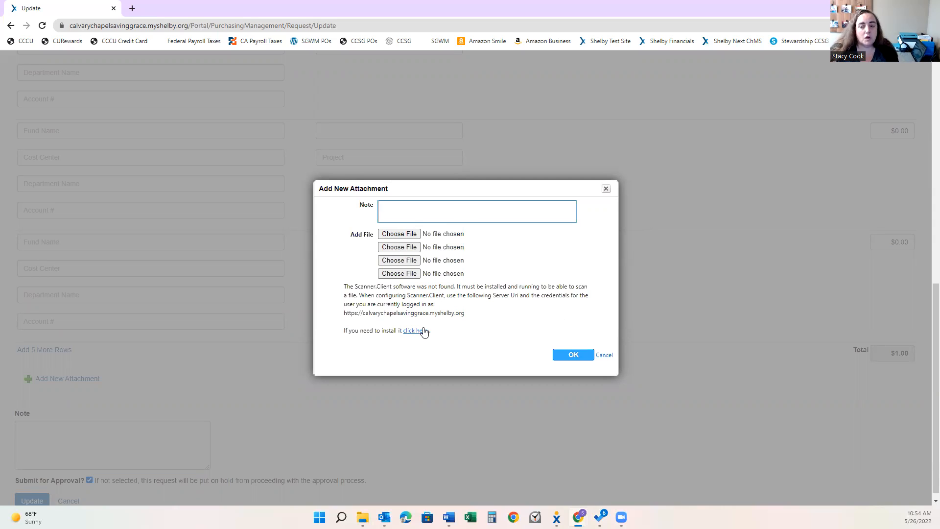
pyautogui.click(574, 357)
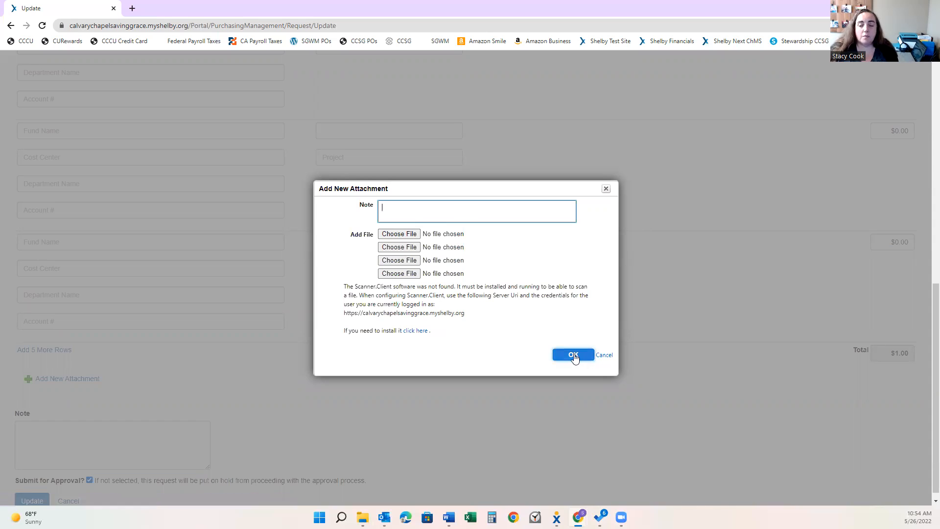
pyautogui.click(604, 355)
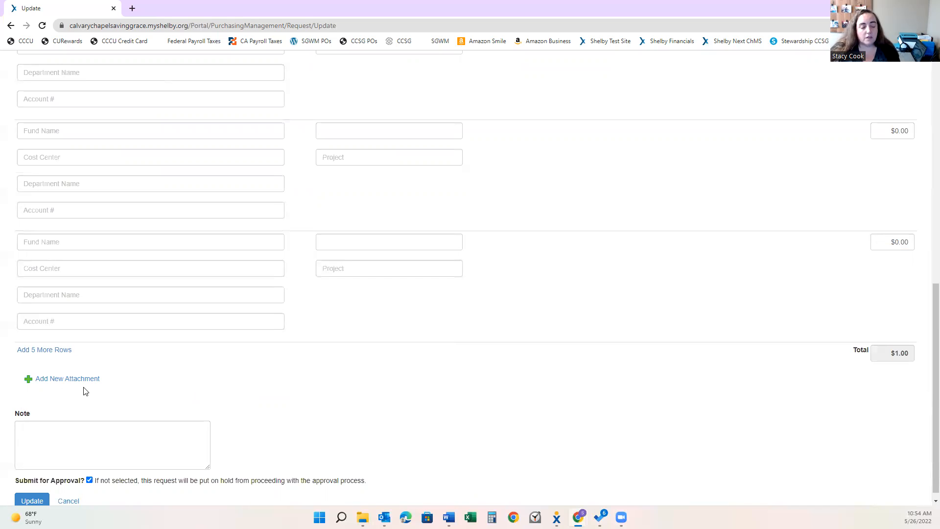
# Turn off Submit for Approval and save the check request so that it is put on hold.
pyautogui.scroll(-1, 60, 429)
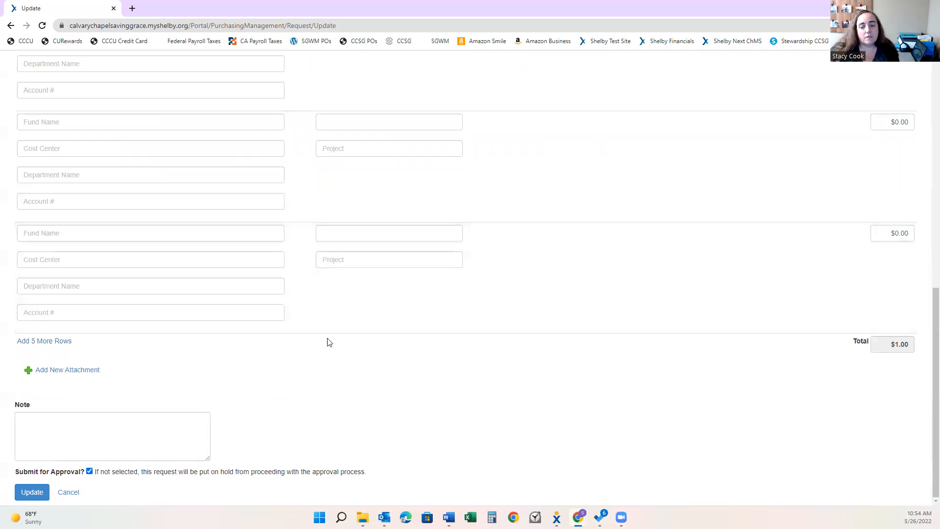
pyautogui.click(395, 232)
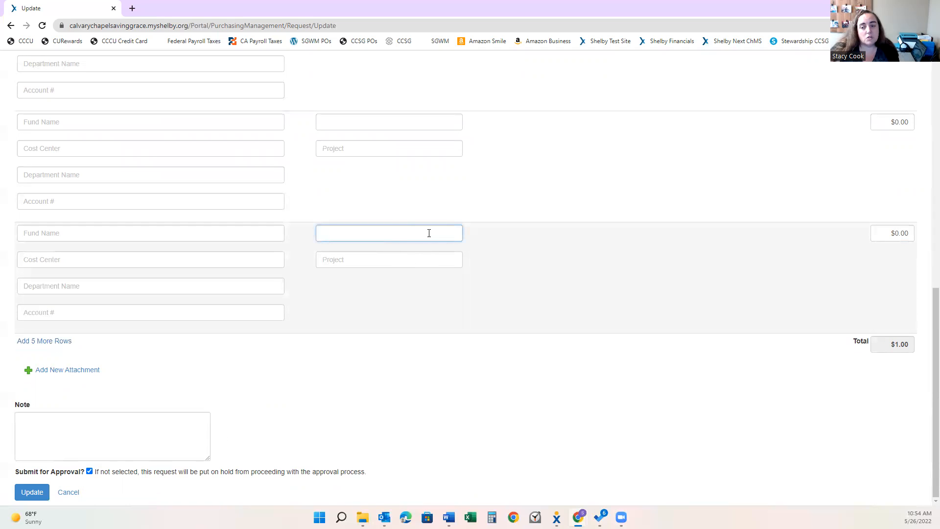
pyautogui.click(166, 422)
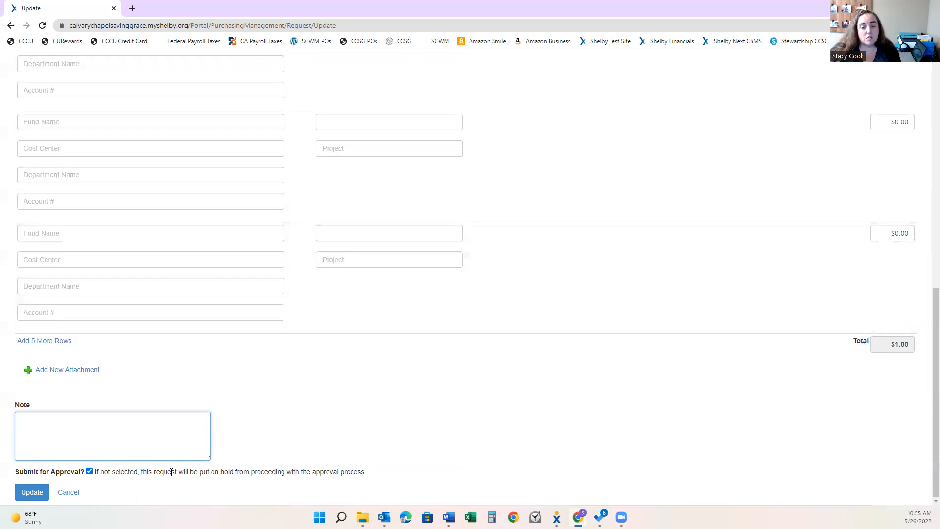
pyautogui.click(90, 472)
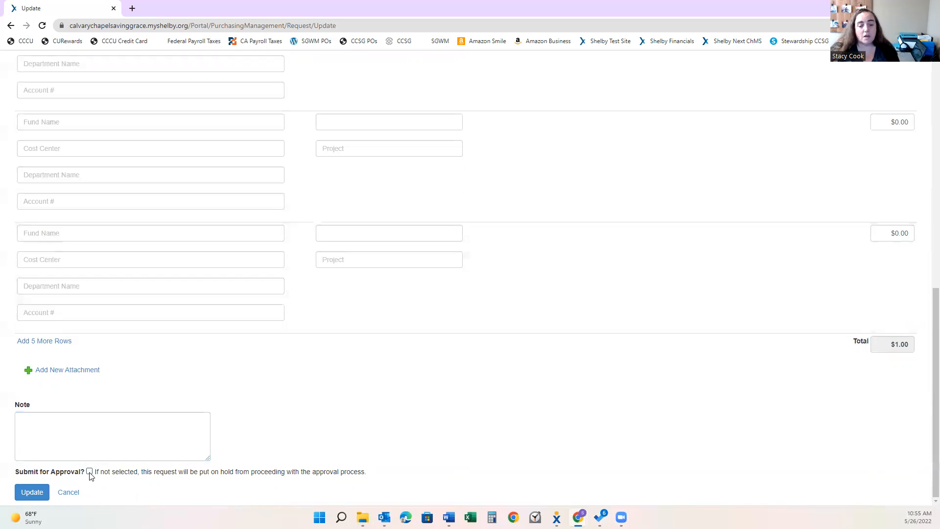
pyautogui.click(37, 496)
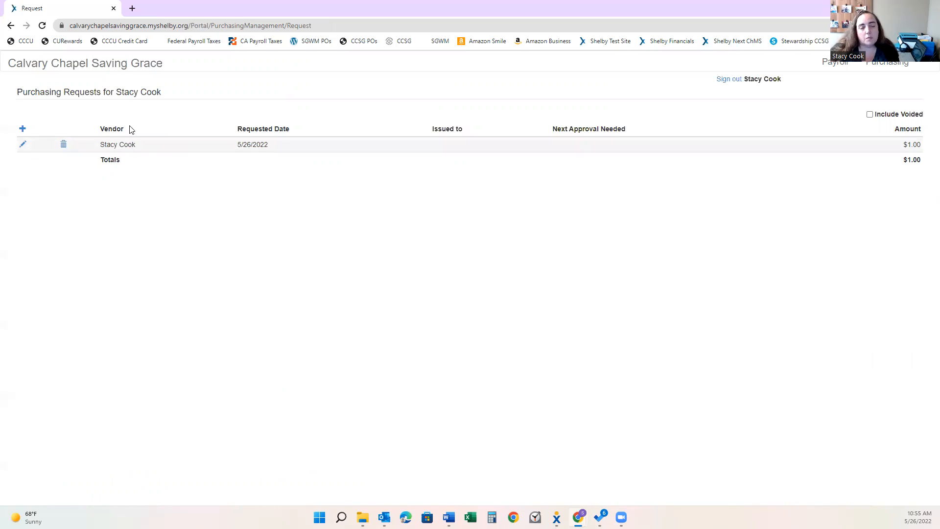
# Reopen the saved $1.00 request for editing, turn on Submit for Approval and save it.
pyautogui.click(23, 146)
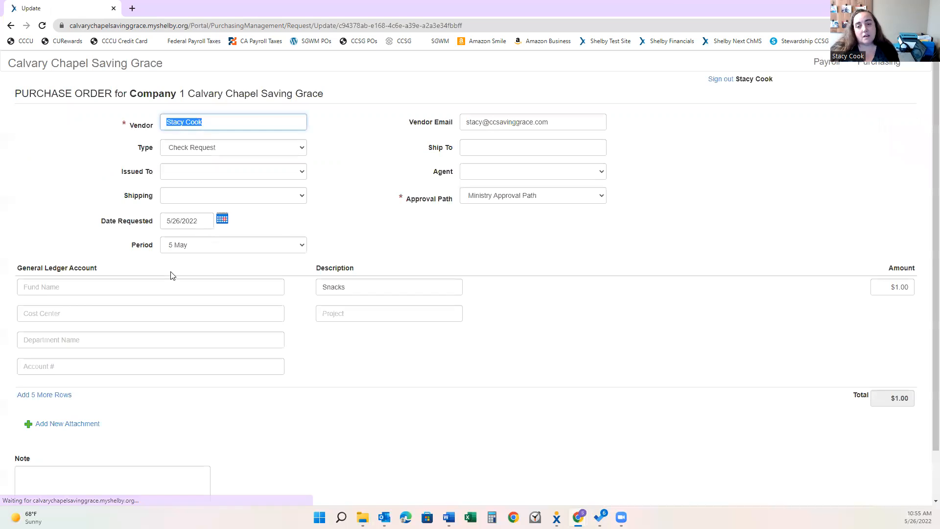
pyautogui.scroll(-1, 171, 274)
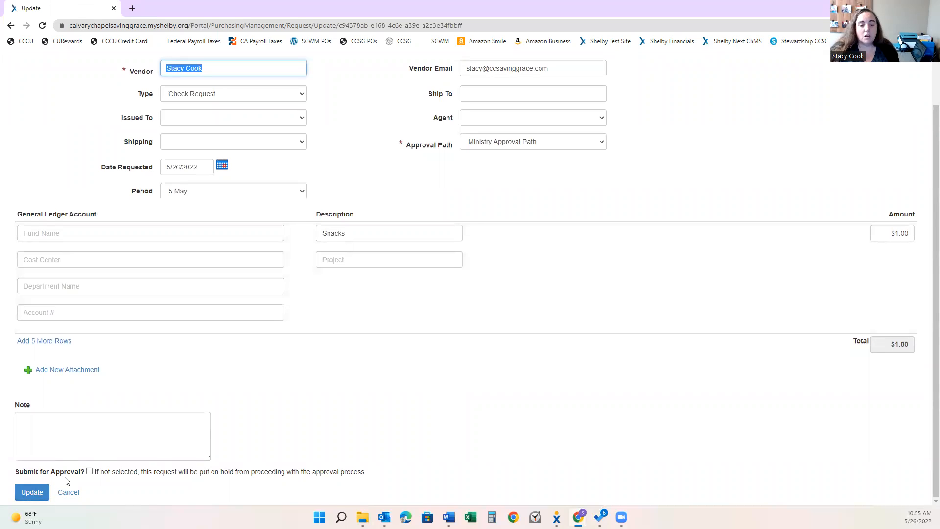
pyautogui.click(89, 472)
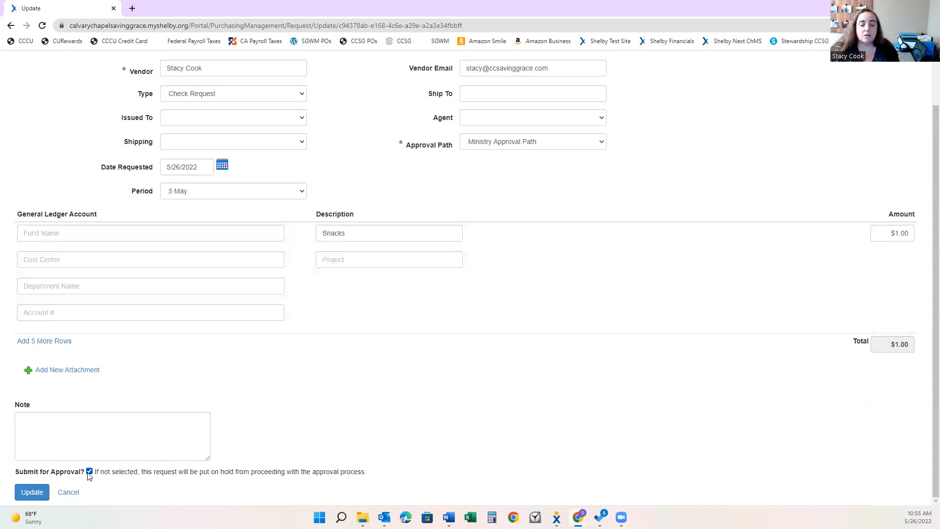
pyautogui.click(38, 494)
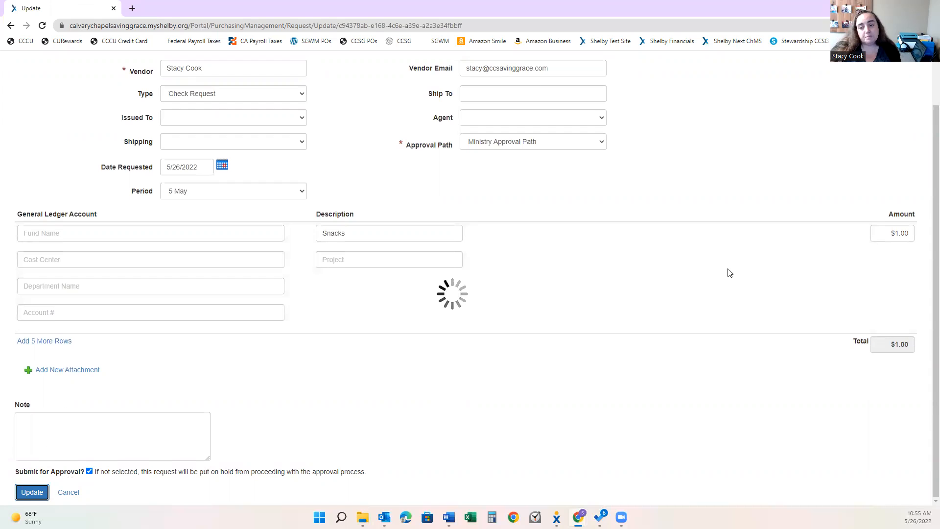